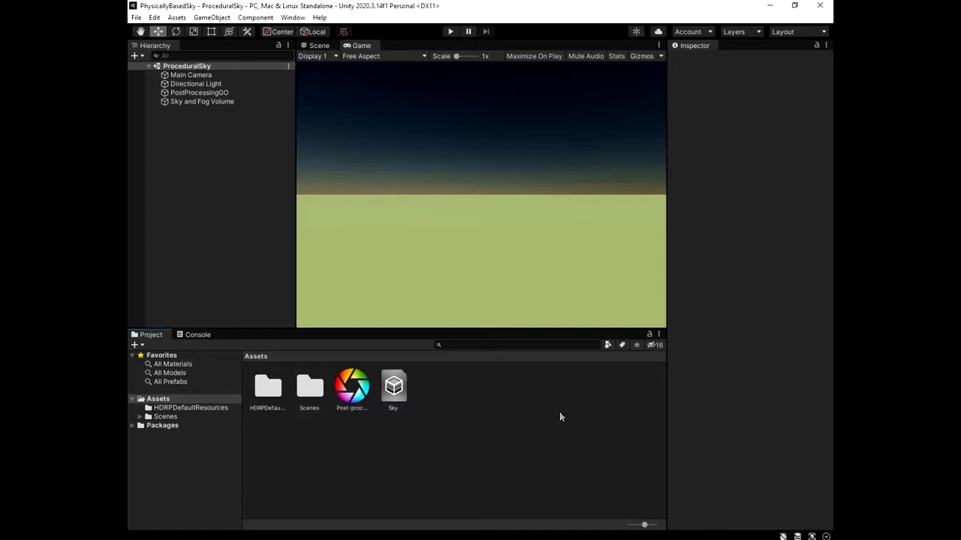
Step: Review the High Definition RP and Post Processing 3.1.1 packages in the Package Manager, then close it
{"action": "left_click", "coordinate": [291, 17]}
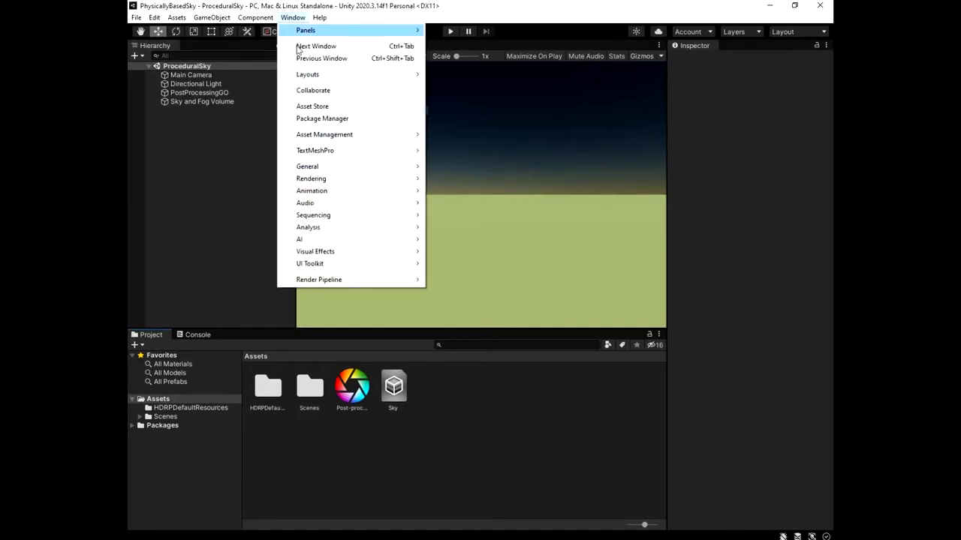
{"action": "left_click", "coordinate": [346, 119]}
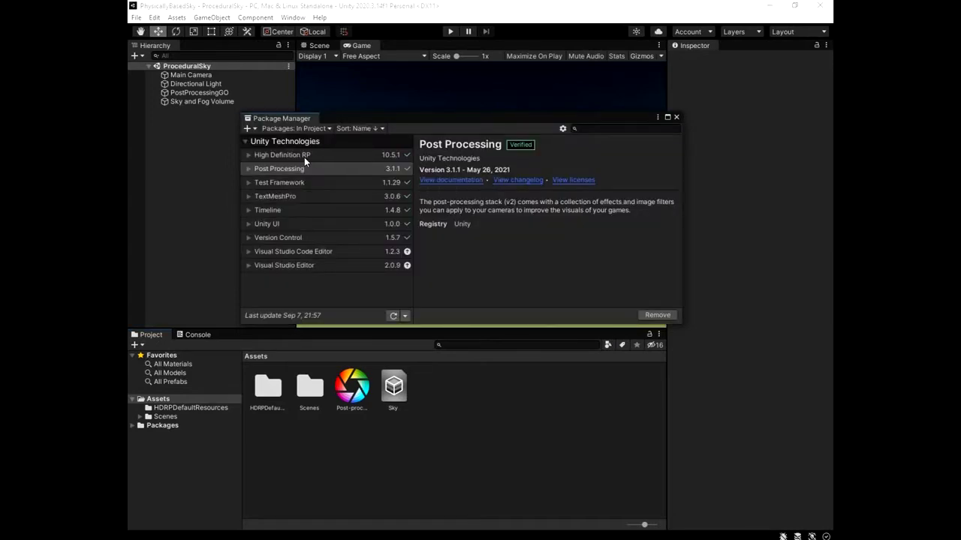
{"action": "left_click", "coordinate": [302, 155]}
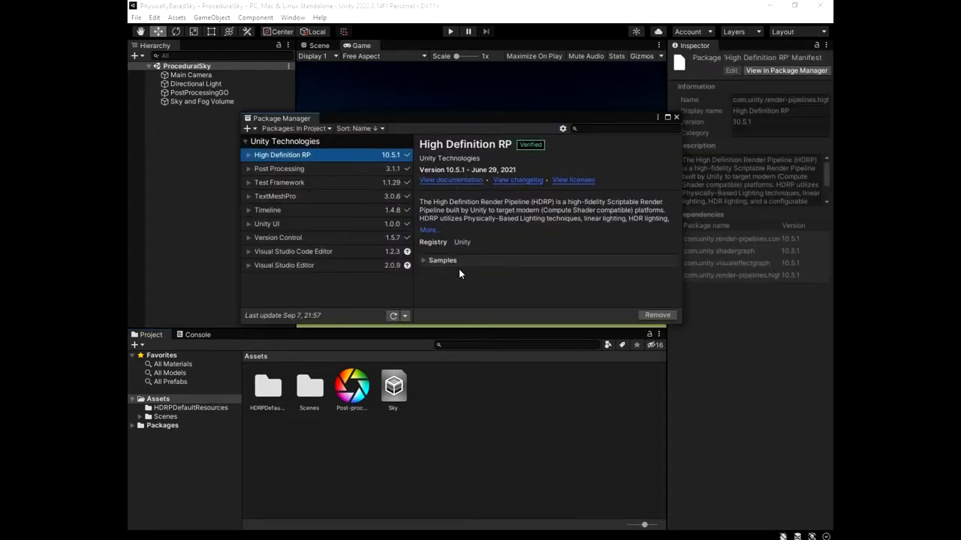
{"action": "left_click", "coordinate": [315, 168]}
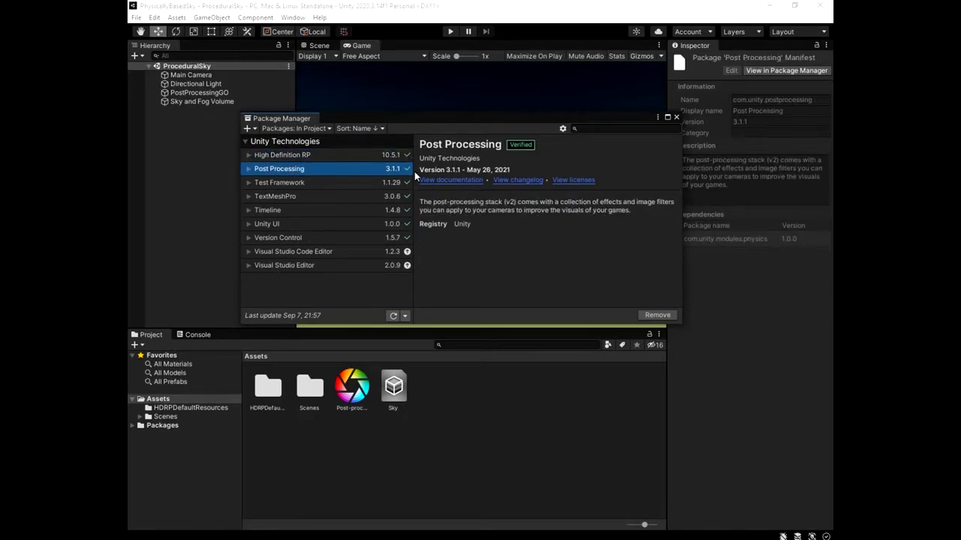
{"action": "left_click", "coordinate": [675, 118]}
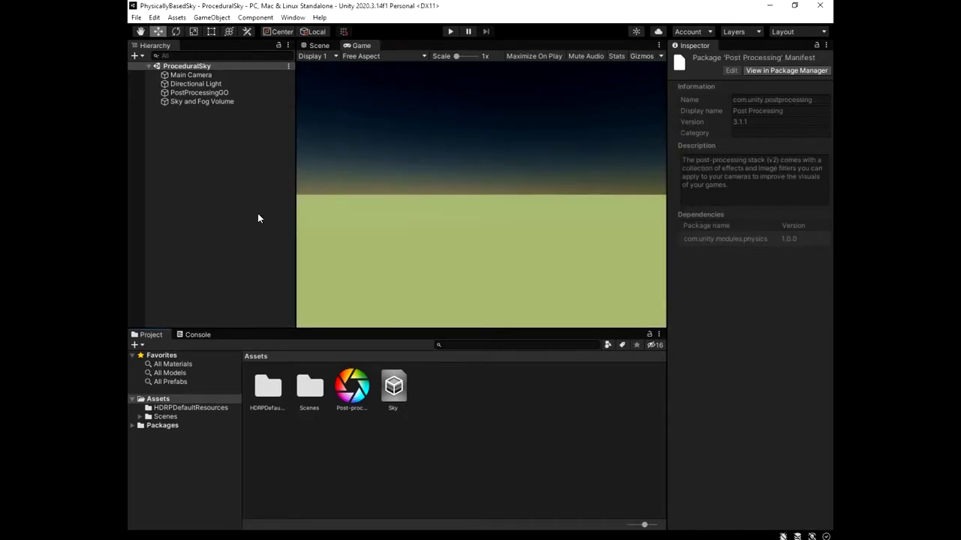
Step: Check the asset Create options and inspect the existing Post-processing Profile 001 asset
{"action": "right_click", "coordinate": [449, 380]}
{"action": "mouse_move", "coordinate": [526, 90]}
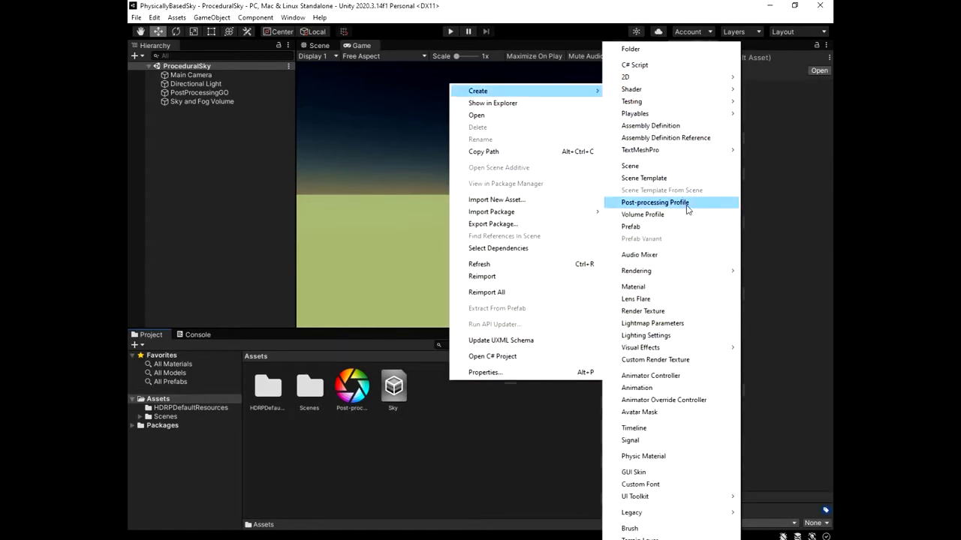
{"action": "left_click", "coordinate": [423, 452]}
{"action": "left_click", "coordinate": [347, 411]}
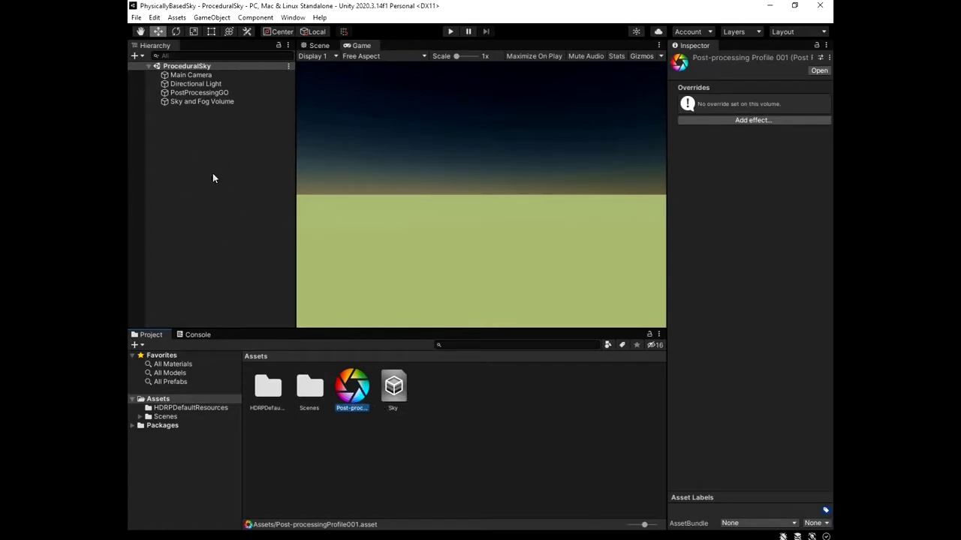
{"action": "left_click", "coordinate": [210, 18]}
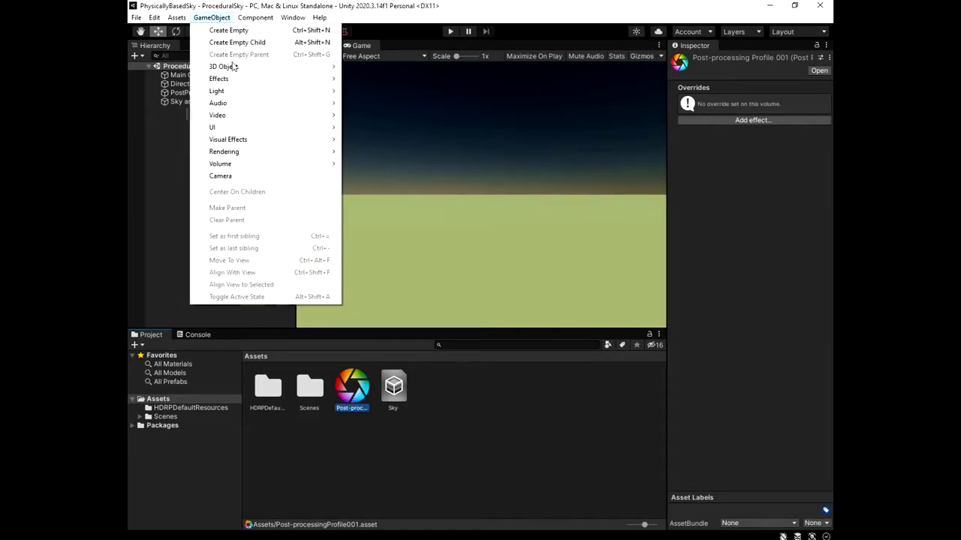
{"action": "mouse_move", "coordinate": [221, 163]}
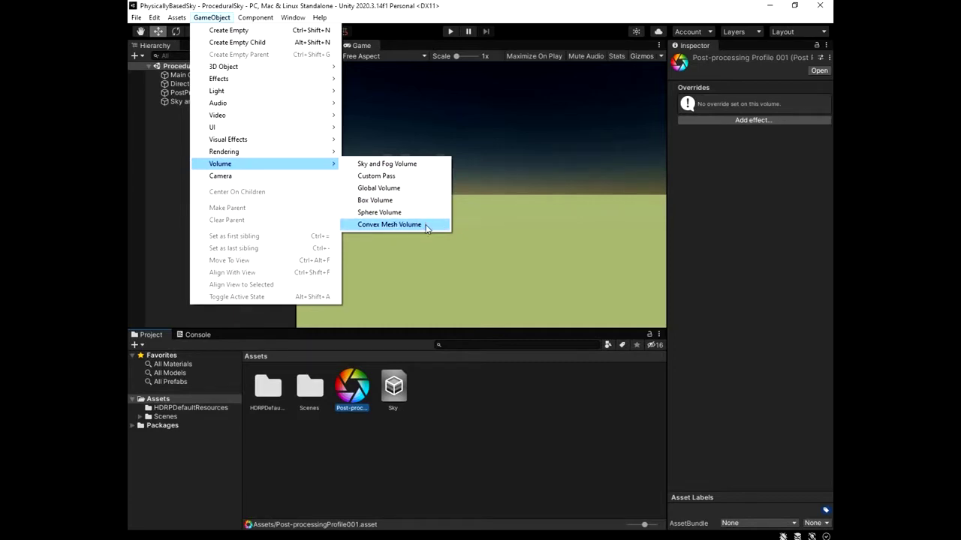
Step: Inspect PostProcessingGO's global Post-process Volume at weight 1 using Post-processing Profile 001
{"action": "left_click", "coordinate": [147, 187]}
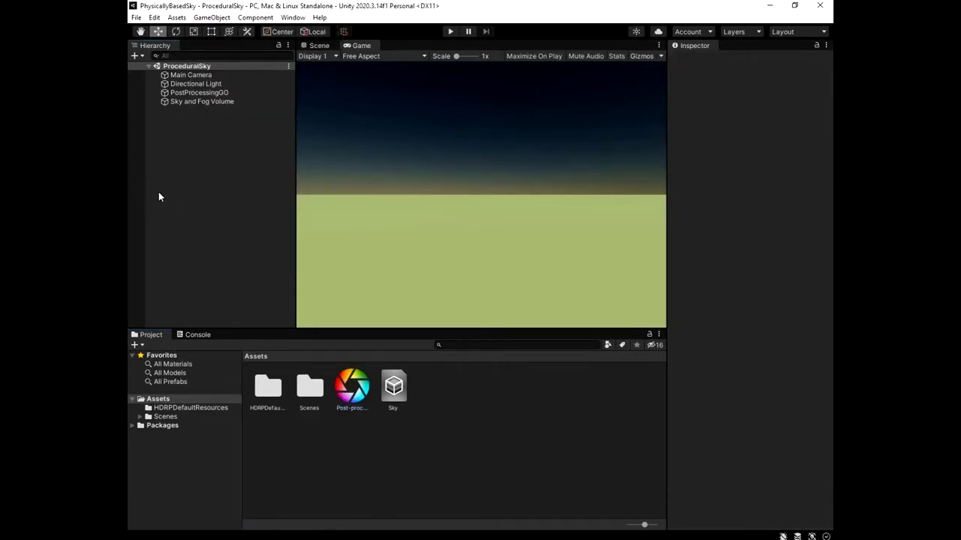
{"action": "right_click", "coordinate": [194, 131]}
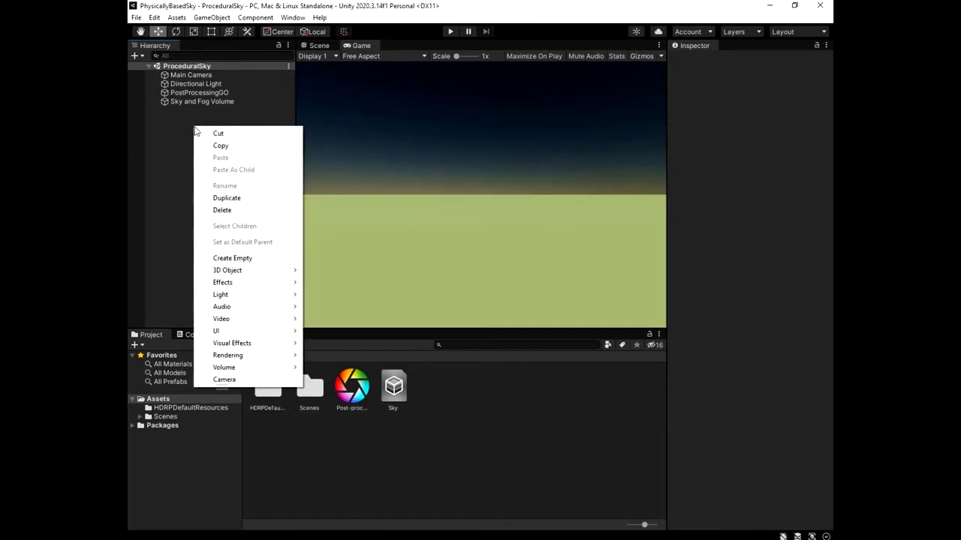
{"action": "left_click", "coordinate": [171, 161]}
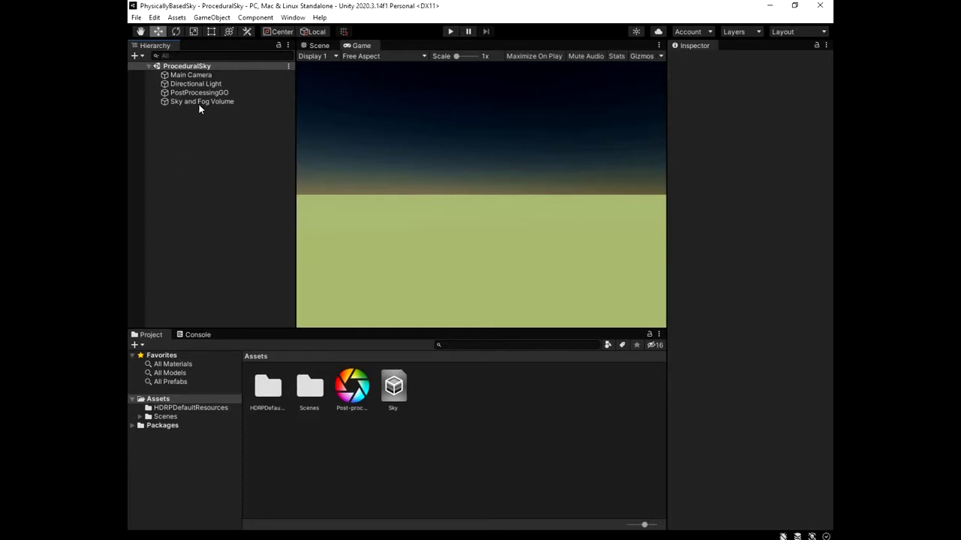
{"action": "left_click", "coordinate": [204, 92]}
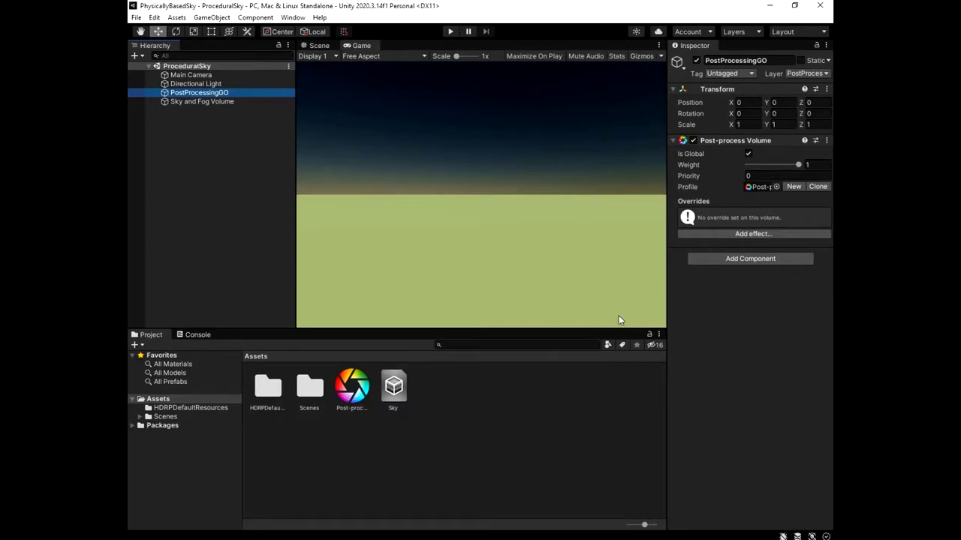
Step: Search components for 'Pos' without adding any, then inspect Sky and Fog Volume's Physically Based Sky override
{"action": "left_click", "coordinate": [743, 261]}
{"action": "type", "text": "Pos"}
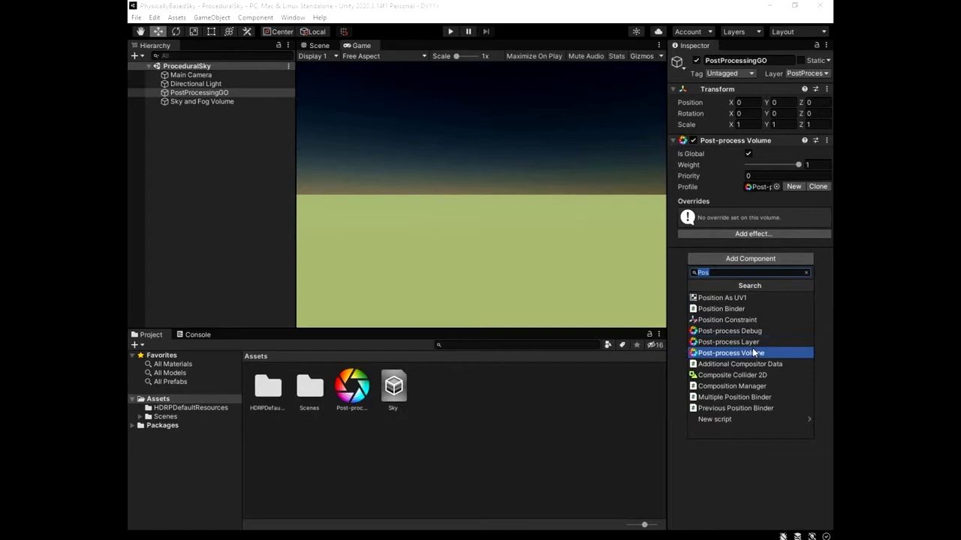
{"action": "left_click", "coordinate": [504, 406]}
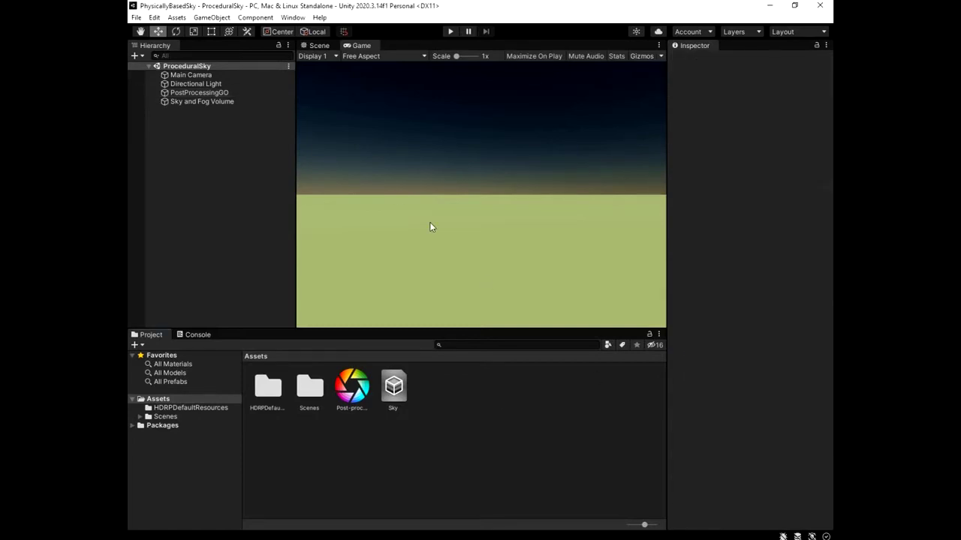
{"action": "left_click", "coordinate": [199, 103]}
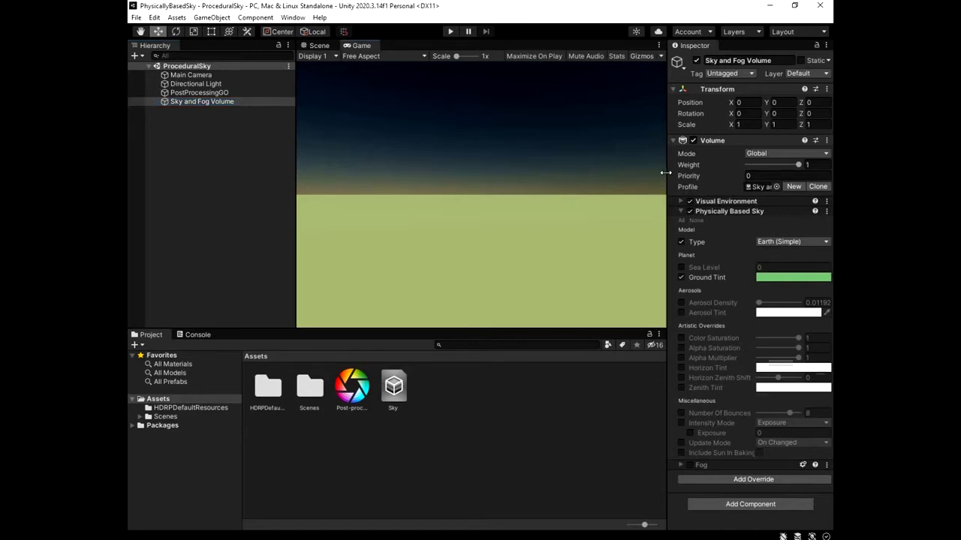
Step: Widen the Inspector, view the Sky profile asset, then check Main Camera's Post-process Layer
{"action": "left_click_drag", "start_coordinate": [664, 174], "coordinate": [554, 176]}
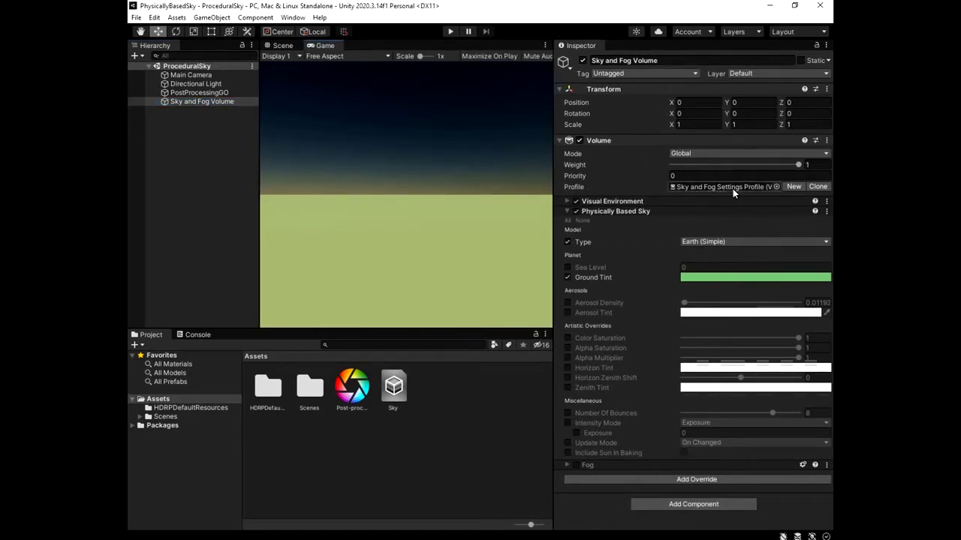
{"action": "left_click", "coordinate": [393, 386]}
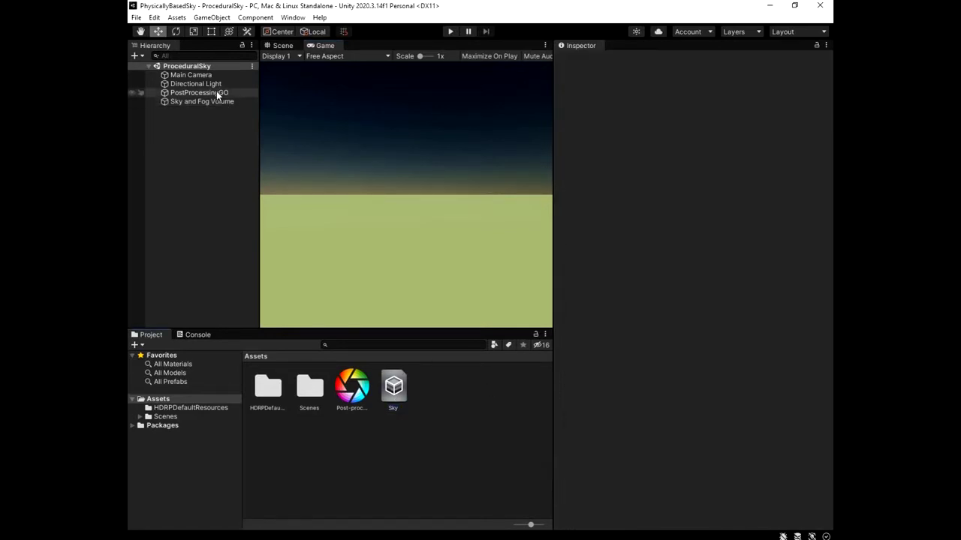
{"action": "left_click", "coordinate": [204, 77]}
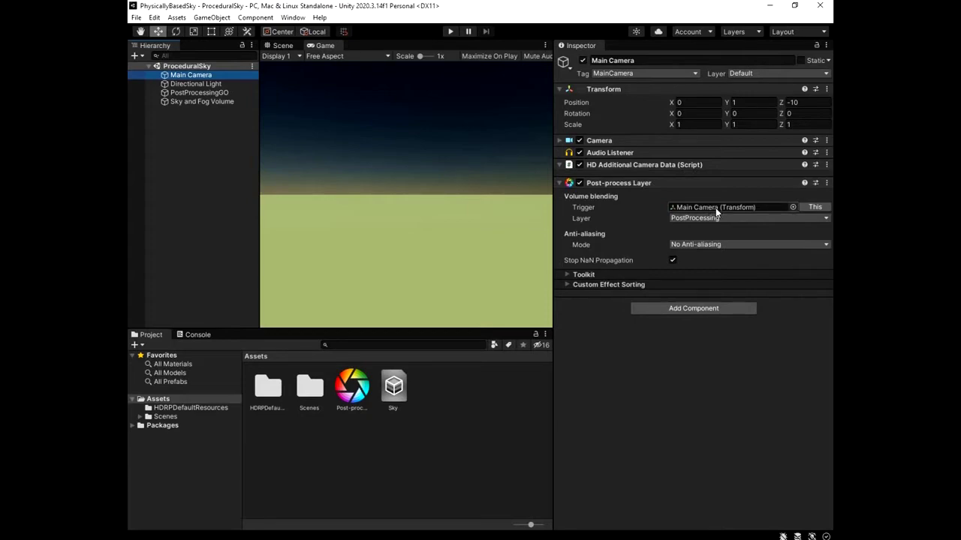
Step: Restore the Inspector width and reselect PostProcessingGO's Post-process Volume
{"action": "left_click", "coordinate": [551, 179]}
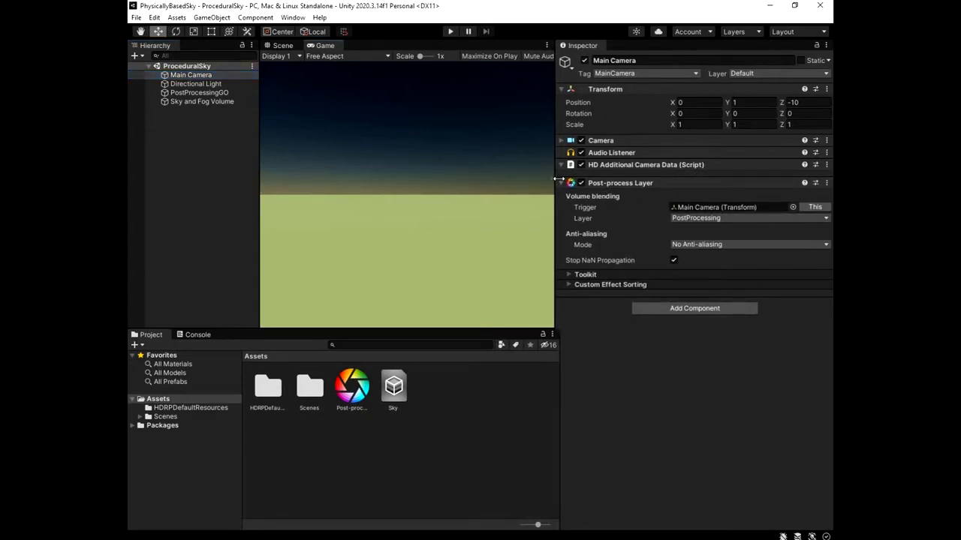
{"action": "left_click_drag", "start_coordinate": [551, 178], "coordinate": [647, 180]}
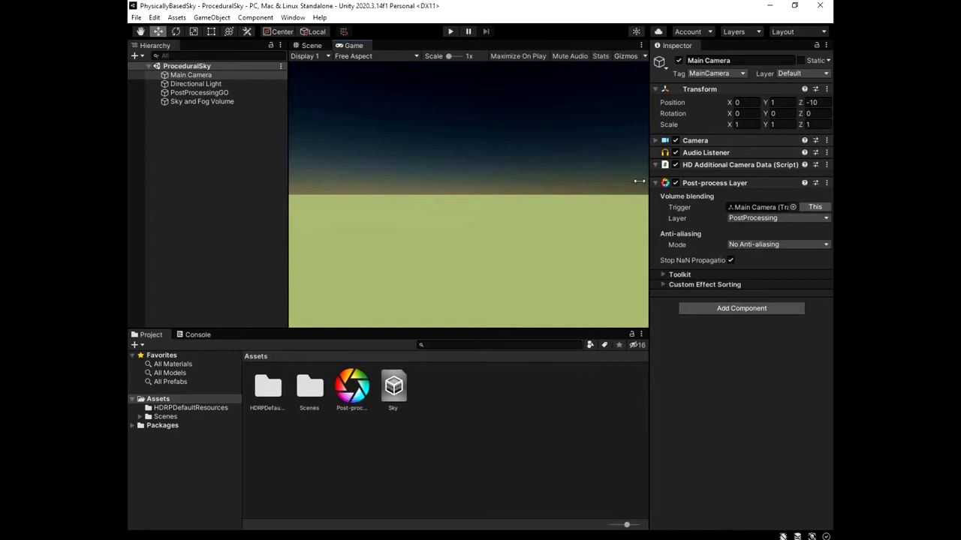
{"action": "left_click", "coordinate": [207, 92]}
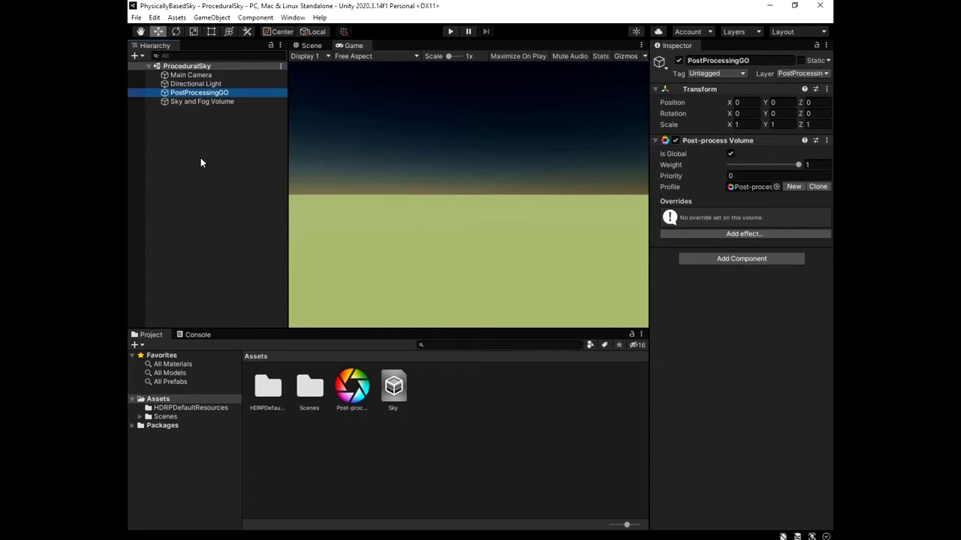
Step: Browse post-processing effects without adding one, then inspect Directional Light, PostProcessingGO and Sky and Fog Volume
{"action": "left_click", "coordinate": [741, 234]}
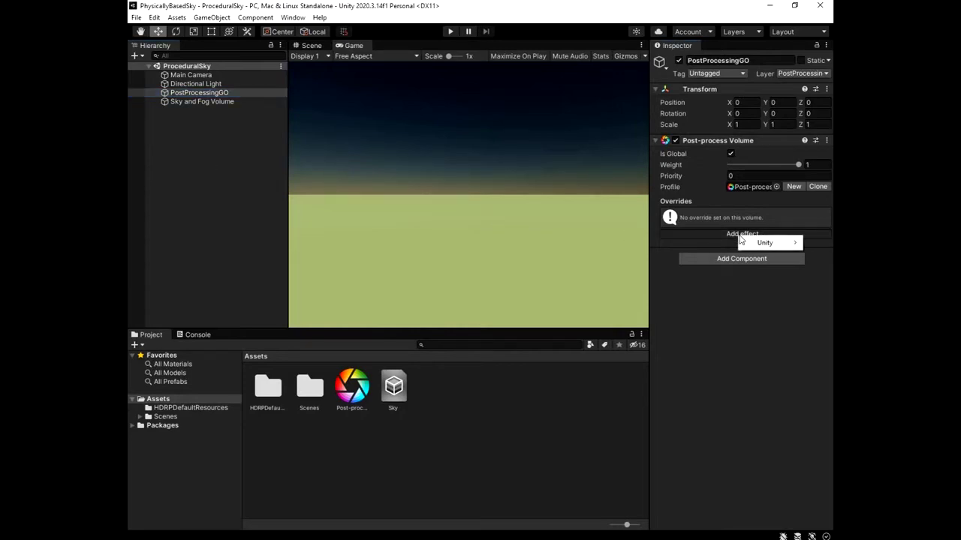
{"action": "mouse_move", "coordinate": [767, 242]}
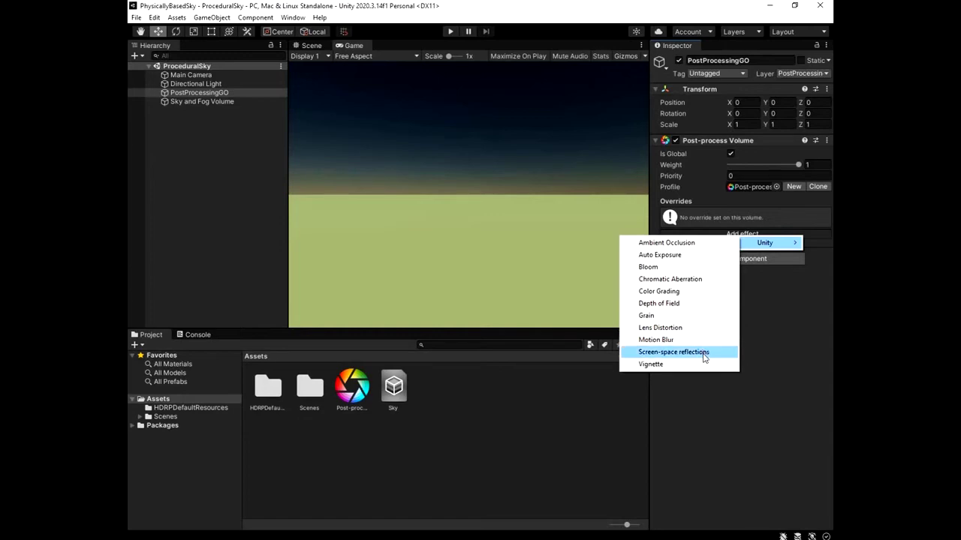
{"action": "left_click", "coordinate": [479, 393]}
{"action": "left_click", "coordinate": [203, 85]}
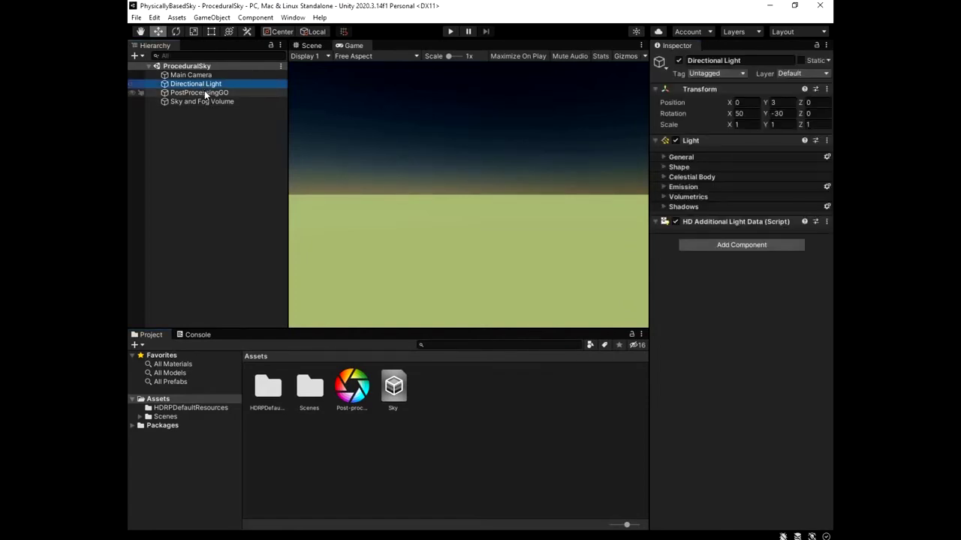
{"action": "left_click", "coordinate": [204, 91]}
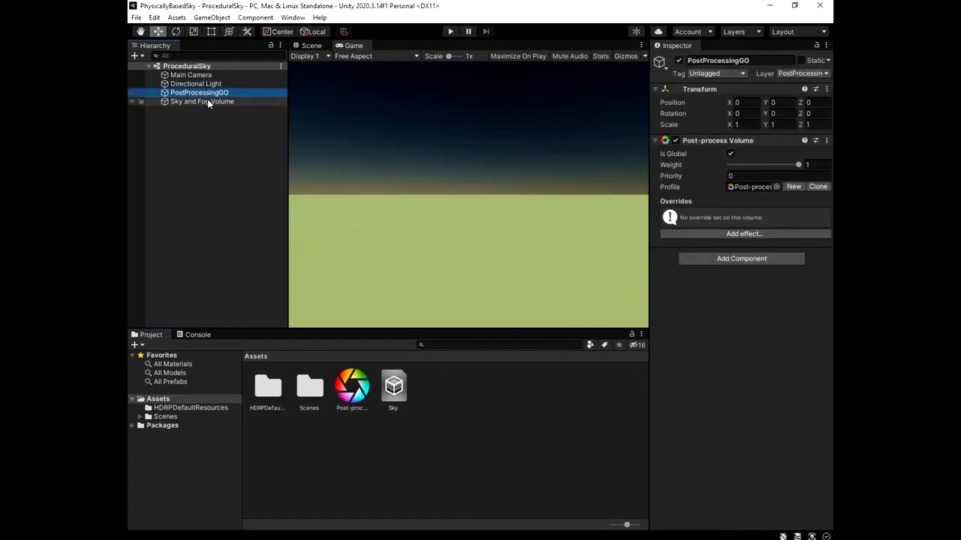
{"action": "left_click", "coordinate": [207, 102]}
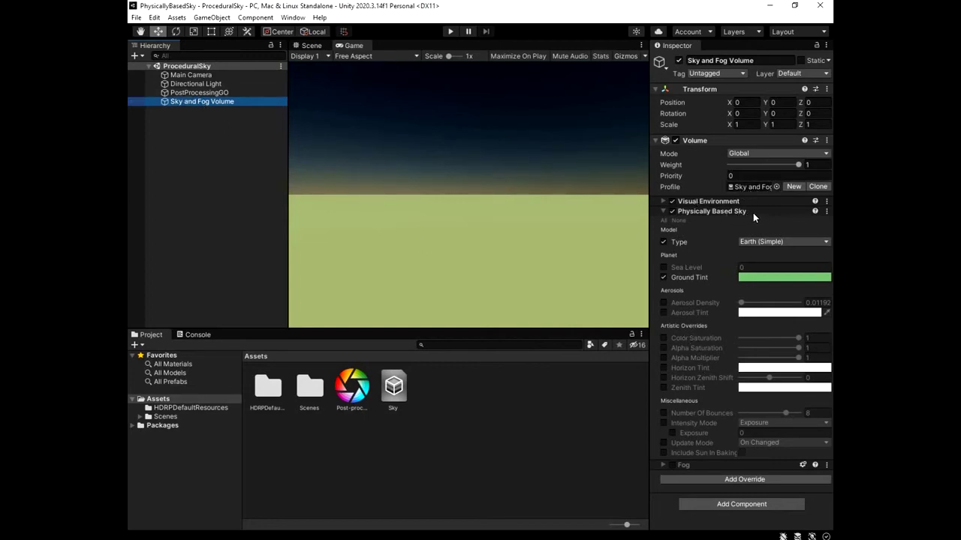
Step: List Sky and Fog Volume's Visual Environment sky types, keeping Physically Based Sky
{"action": "left_click", "coordinate": [220, 91]}
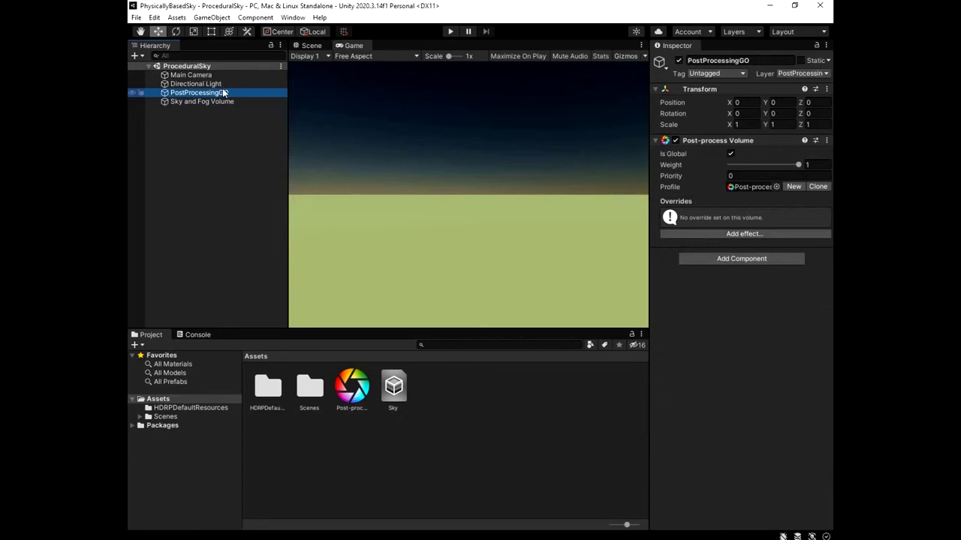
{"action": "left_click", "coordinate": [214, 76]}
{"action": "left_click", "coordinate": [218, 91]}
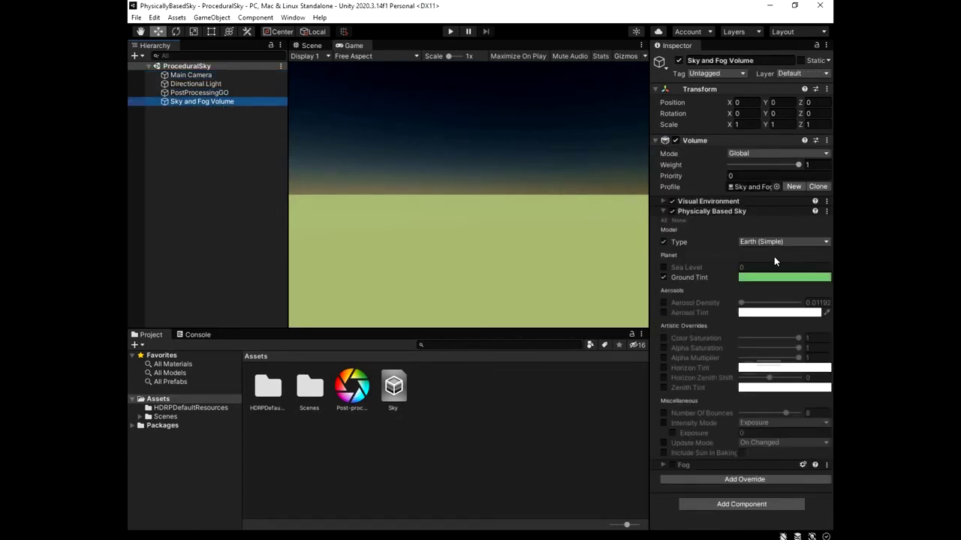
{"action": "left_click", "coordinate": [662, 201]}
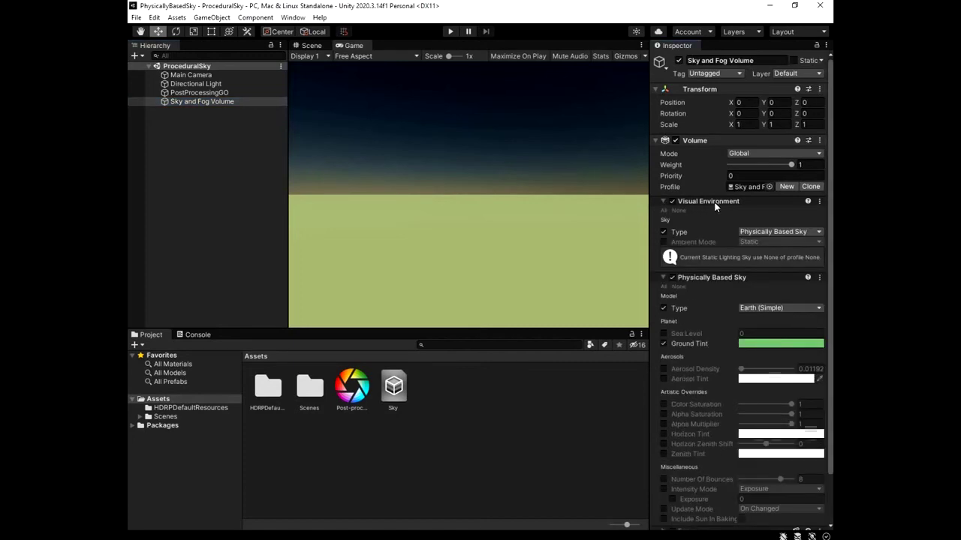
{"action": "left_click", "coordinate": [798, 234]}
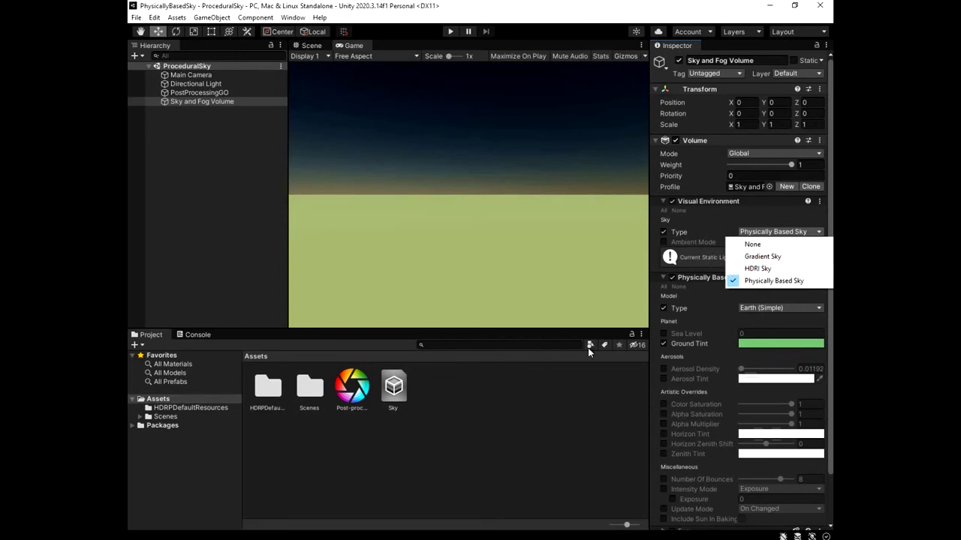
{"action": "left_click", "coordinate": [568, 385]}
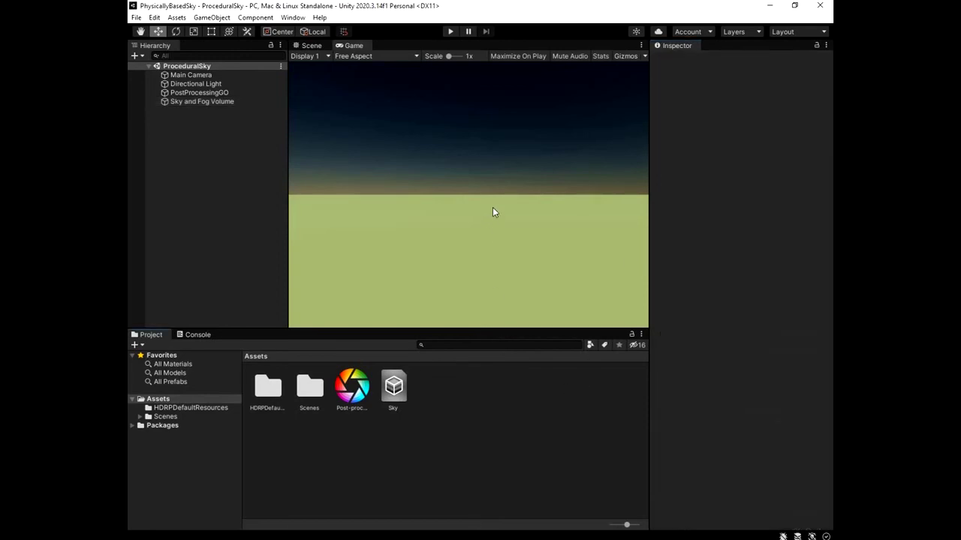